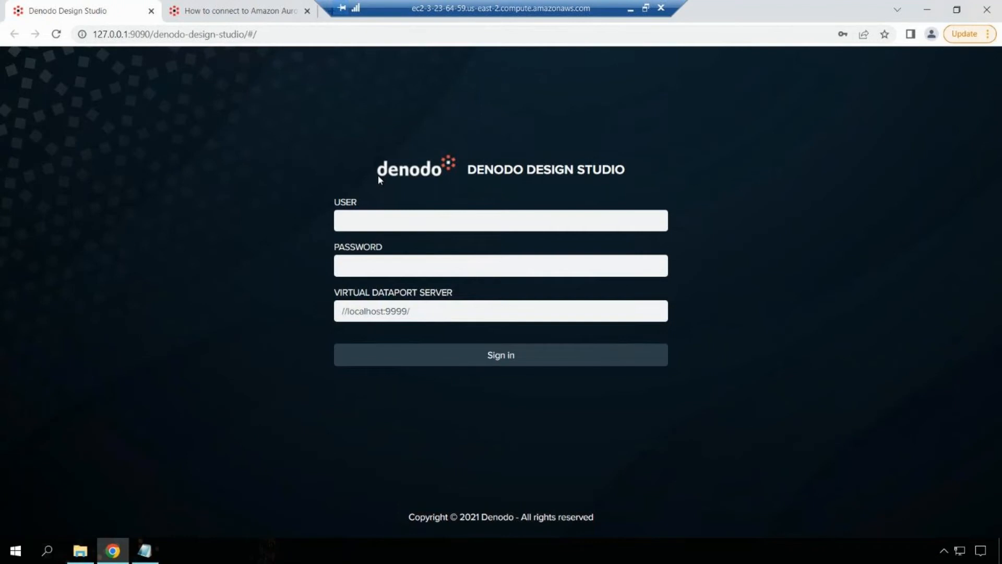
- Sign in to the local Virtual DataPort server as admin with the account password
{"action": "left_click", "coordinate": [384, 224]}
{"action": "type", "text": "admin"}
{"action": "key", "text": "Tab"}
{"action": "type", "text": "admin"}
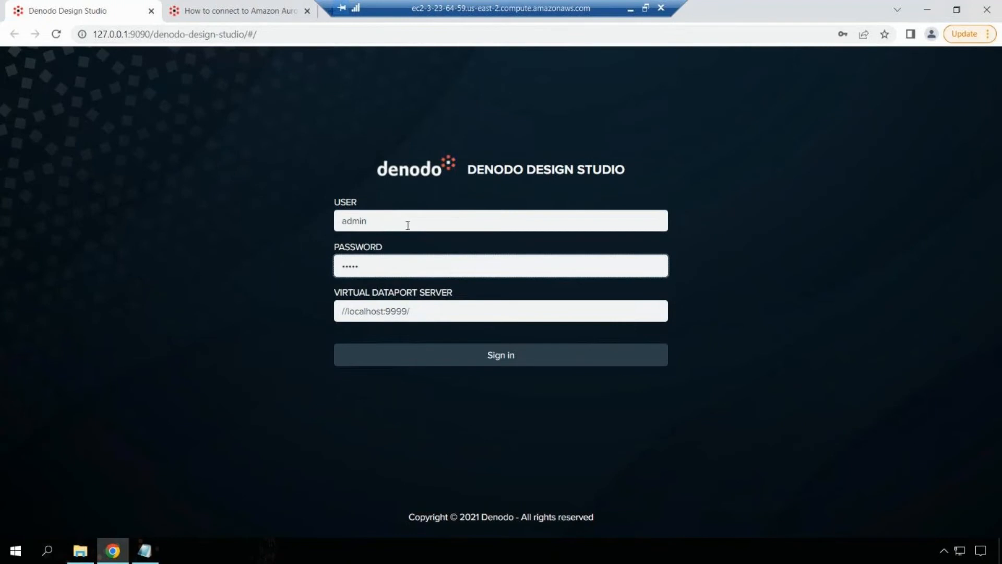
{"action": "left_click", "coordinate": [411, 364]}
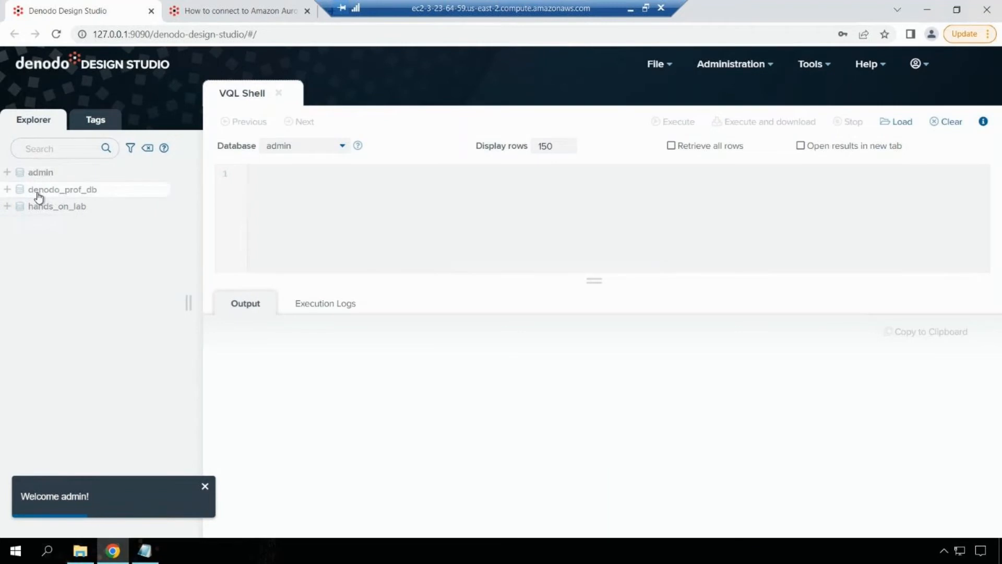
- From the denodo_prof_db actions menu, choose New > Data source > JDBC
{"action": "left_click", "coordinate": [9, 191]}
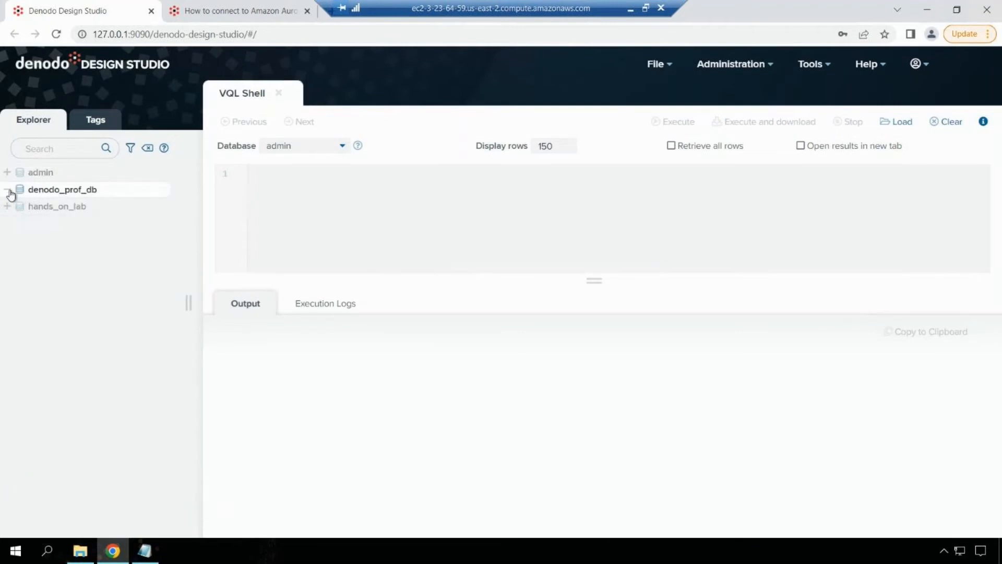
{"action": "left_click", "coordinate": [61, 192]}
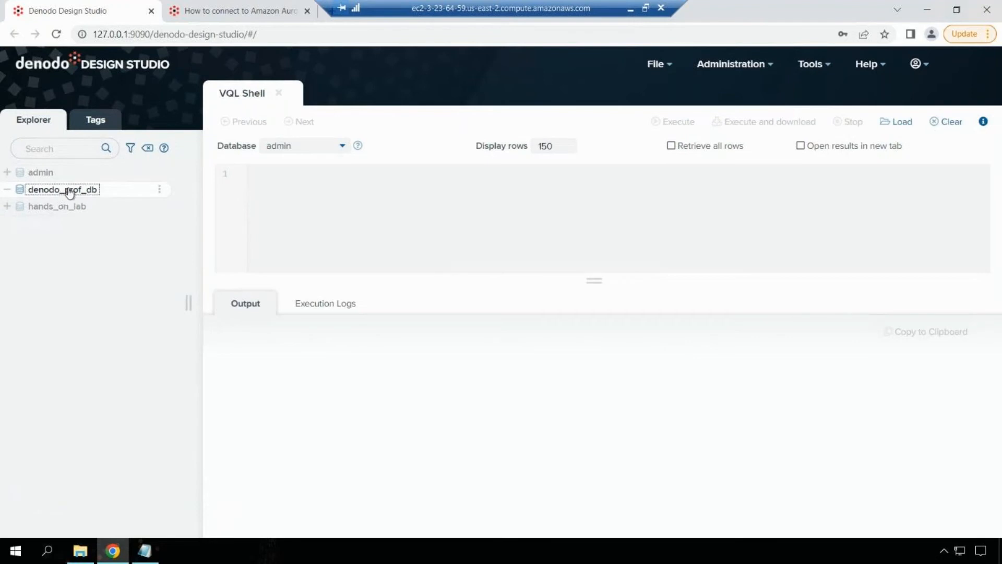
{"action": "left_click", "coordinate": [160, 191]}
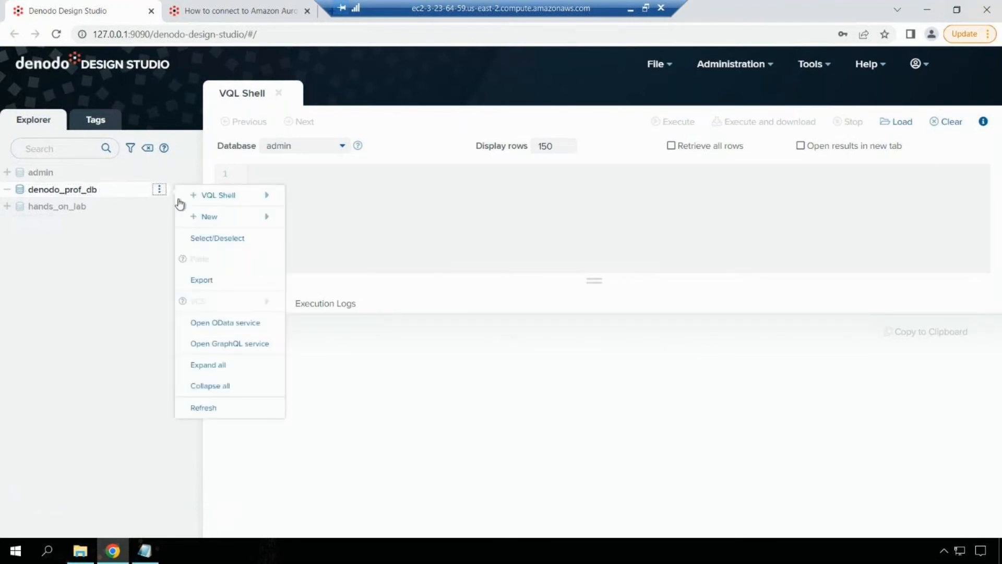
{"action": "mouse_move", "coordinate": [204, 219]}
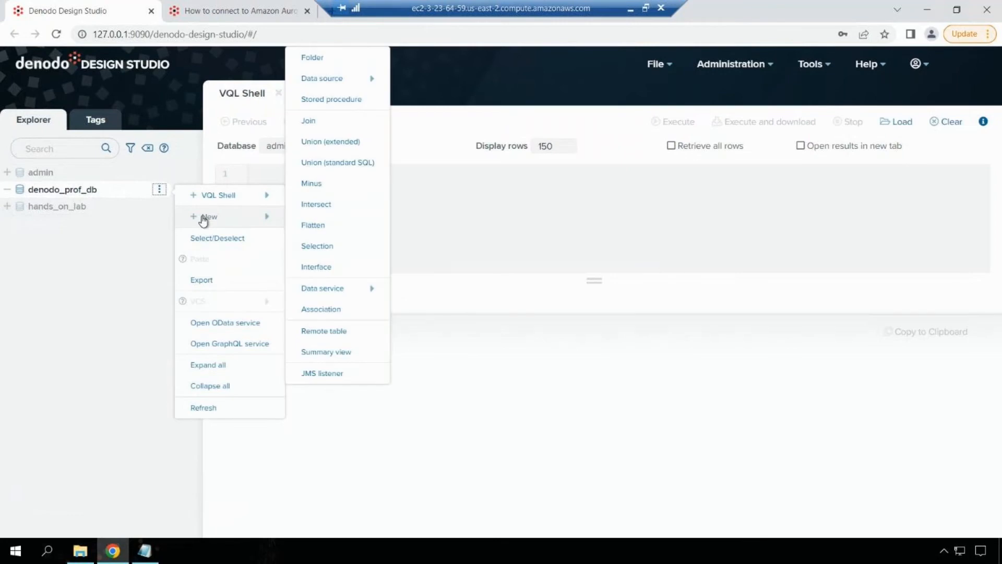
{"action": "left_click", "coordinate": [157, 192]}
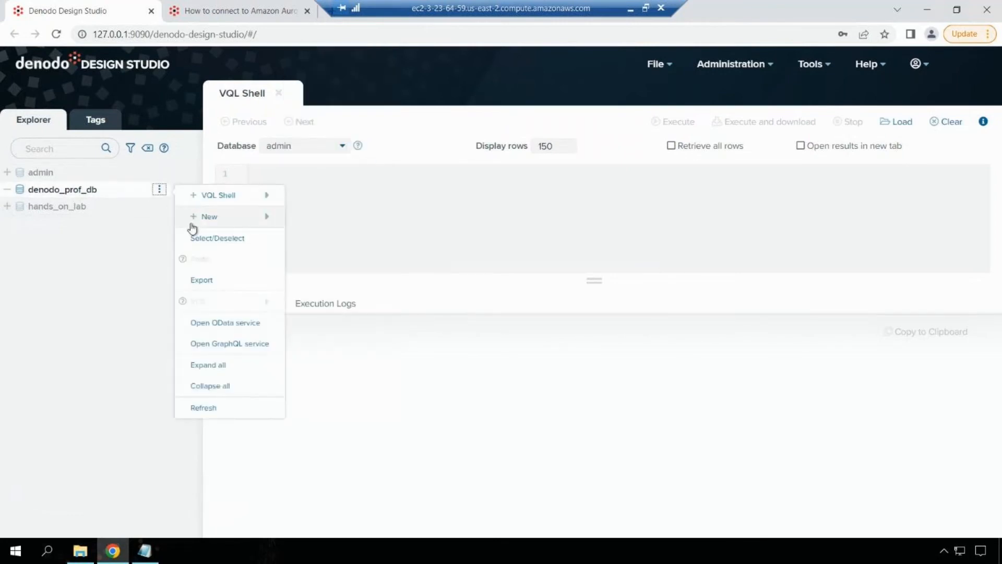
{"action": "mouse_move", "coordinate": [202, 219]}
{"action": "mouse_move", "coordinate": [332, 84]}
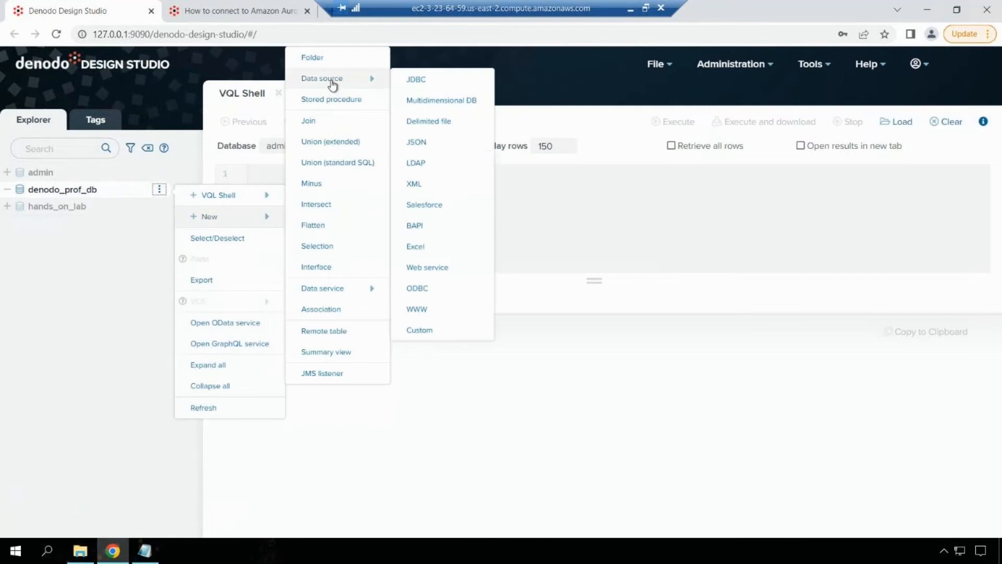
{"action": "left_click", "coordinate": [416, 80]}
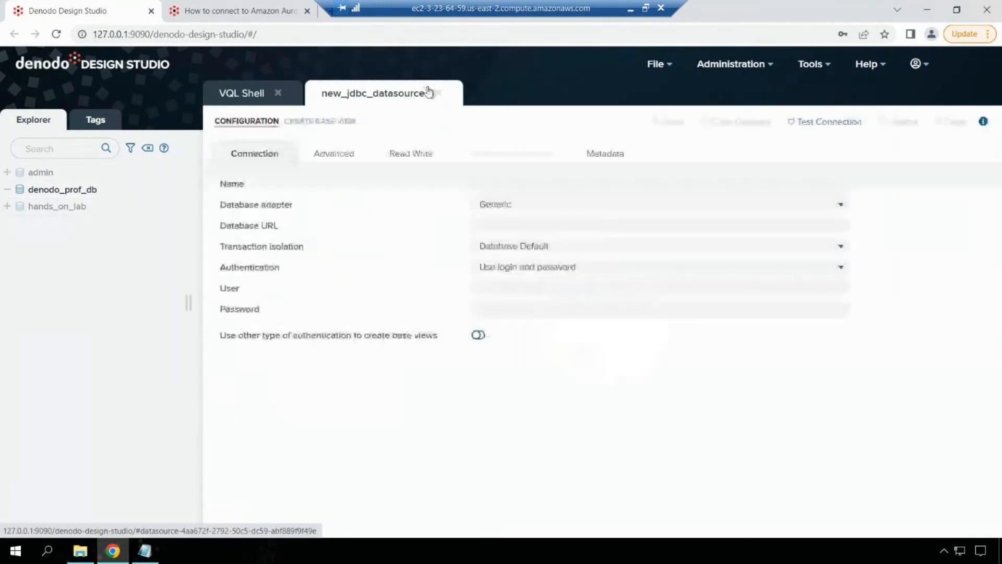
- Name the data source ds_test_mysql and paste the hands_on_crm MySQL URL from the notes
{"action": "left_click", "coordinate": [495, 182]}
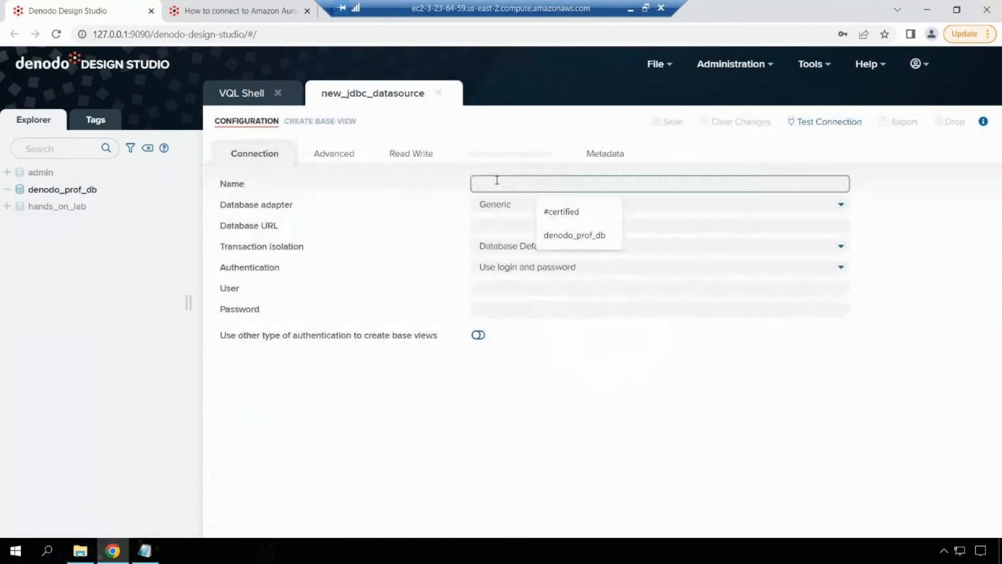
{"action": "type", "text": "ds_test_mysq"}
{"action": "left_click", "coordinate": [510, 228]}
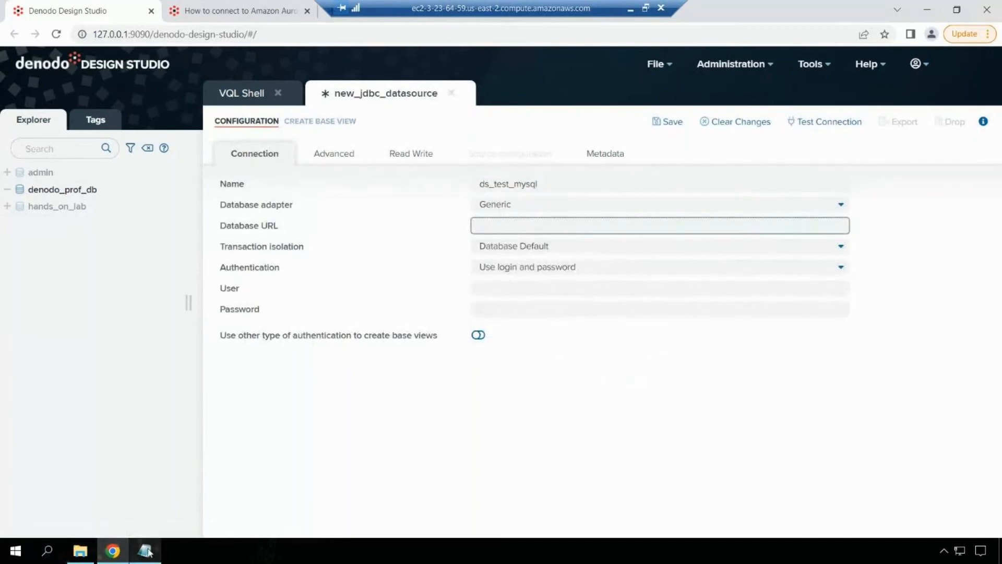
{"action": "mouse_move", "coordinate": [147, 548]}
{"action": "left_click", "coordinate": [169, 504]}
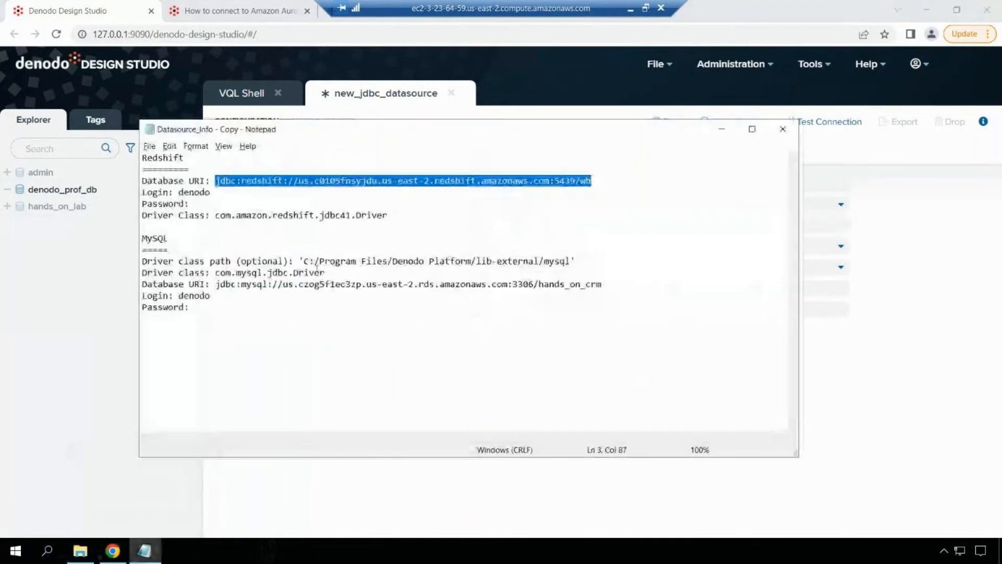
{"action": "left_click_drag", "start_coordinate": [216, 285], "coordinate": [616, 280]}
{"action": "key", "text": "ctrl+c"}
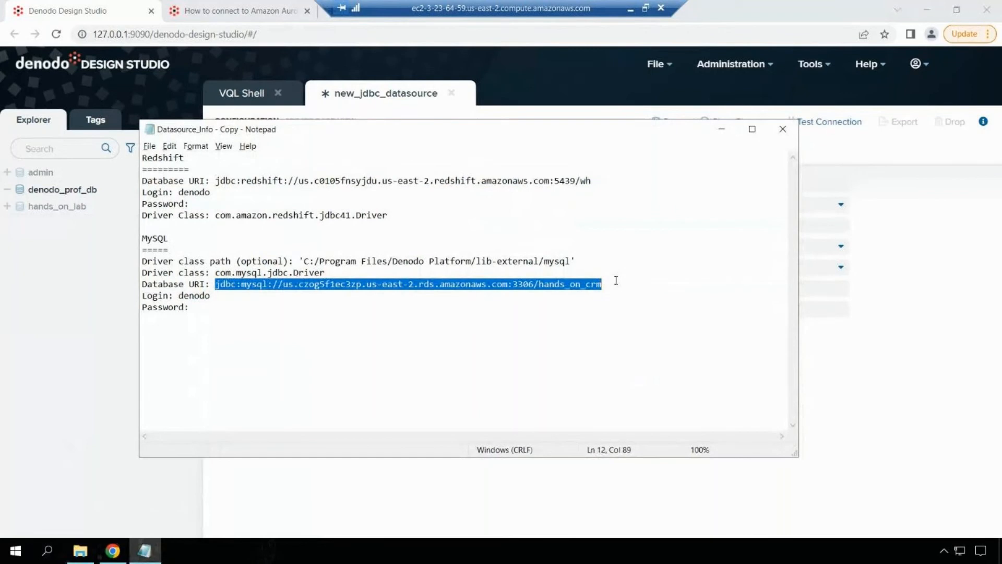
{"action": "left_click", "coordinate": [722, 129]}
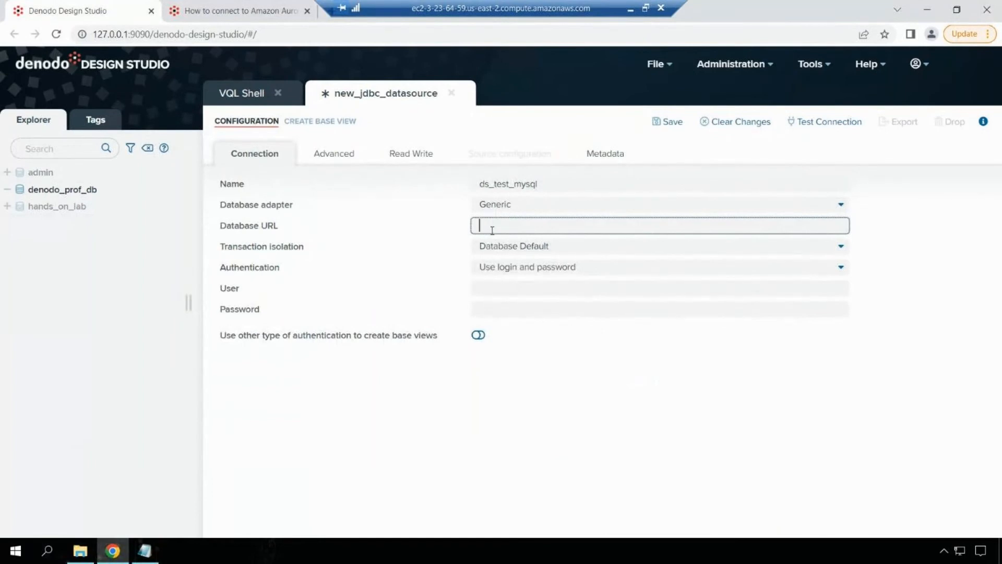
{"action": "key", "text": "ctrl+v"}
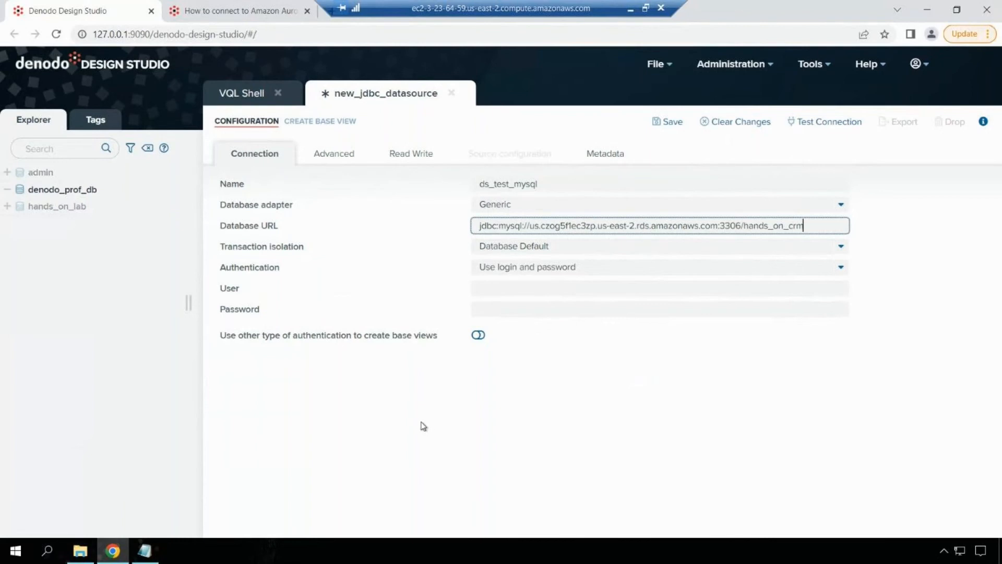
- Enter denodo as the database user and fill in its password
{"action": "left_click", "coordinate": [524, 292]}
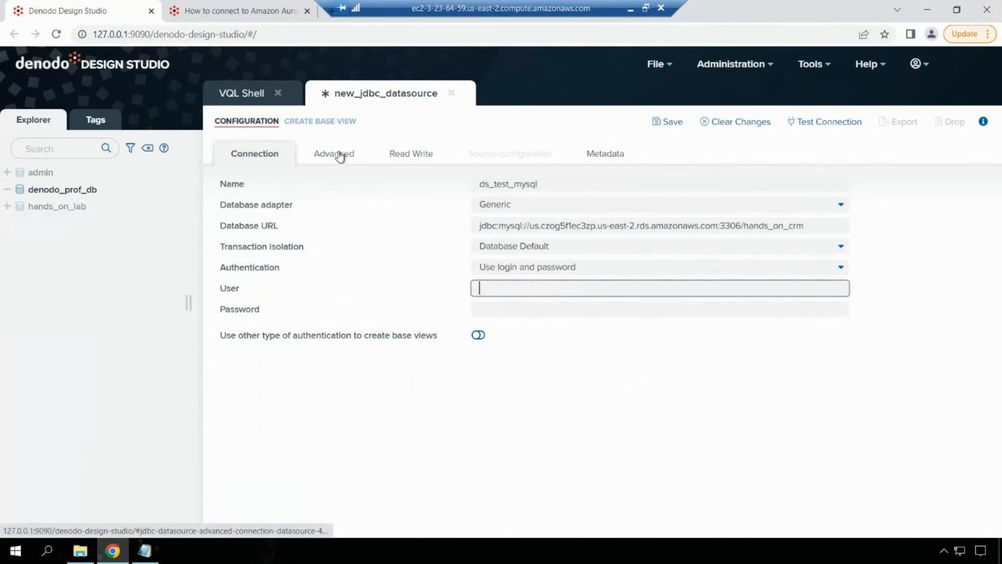
{"action": "left_click", "coordinate": [341, 153]}
{"action": "left_click", "coordinate": [277, 167]}
{"action": "left_click", "coordinate": [517, 288]}
{"action": "type", "text": "denodo"}
{"action": "key", "text": "Tab"}
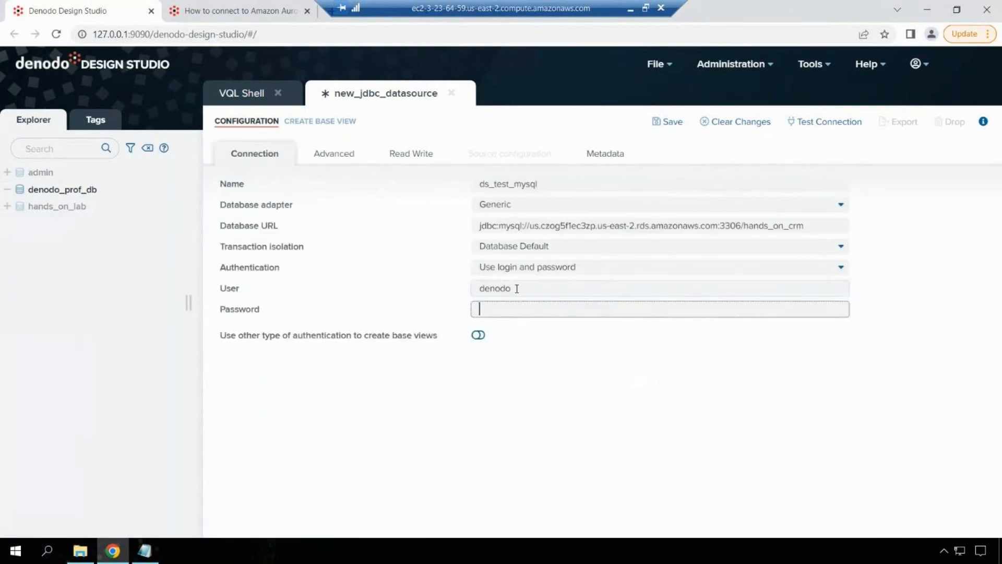
{"action": "type", "text": "d"}
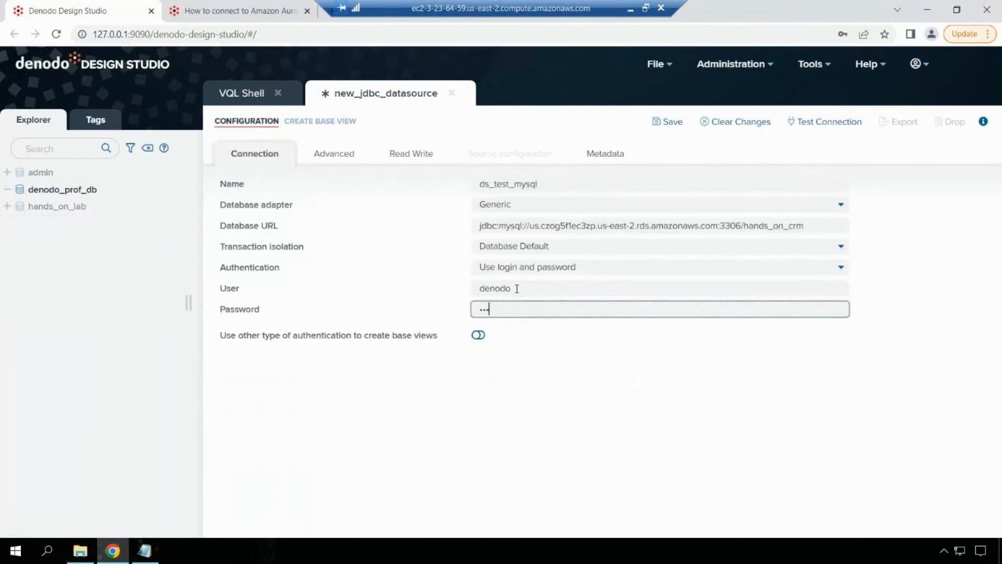
{"action": "type", "text": "••••••"}
- On the Advanced tab, set the driver class path to mysql-5
{"action": "left_click", "coordinate": [332, 156]}
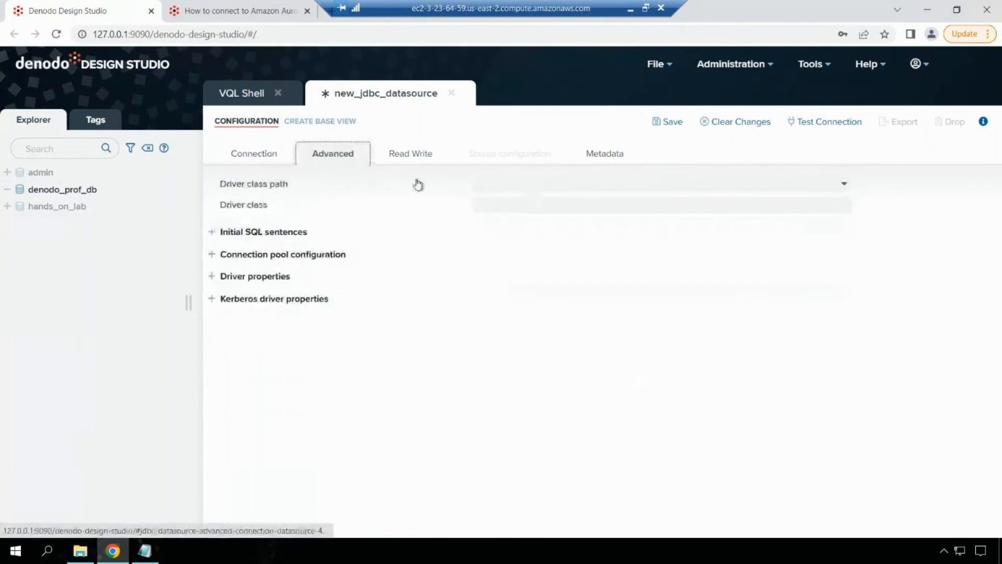
{"action": "left_click", "coordinate": [536, 191]}
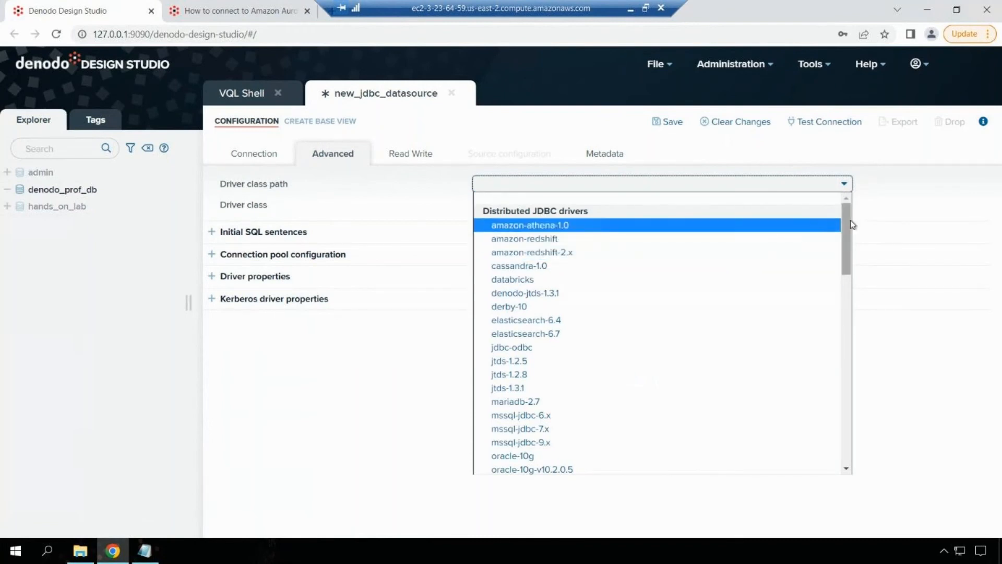
{"action": "mouse_move", "coordinate": [845, 237]}
{"action": "left_mouse_down"}
{"action": "mouse_move", "coordinate": [834, 326]}
{"action": "mouse_move", "coordinate": [833, 252]}
{"action": "left_mouse_up"}
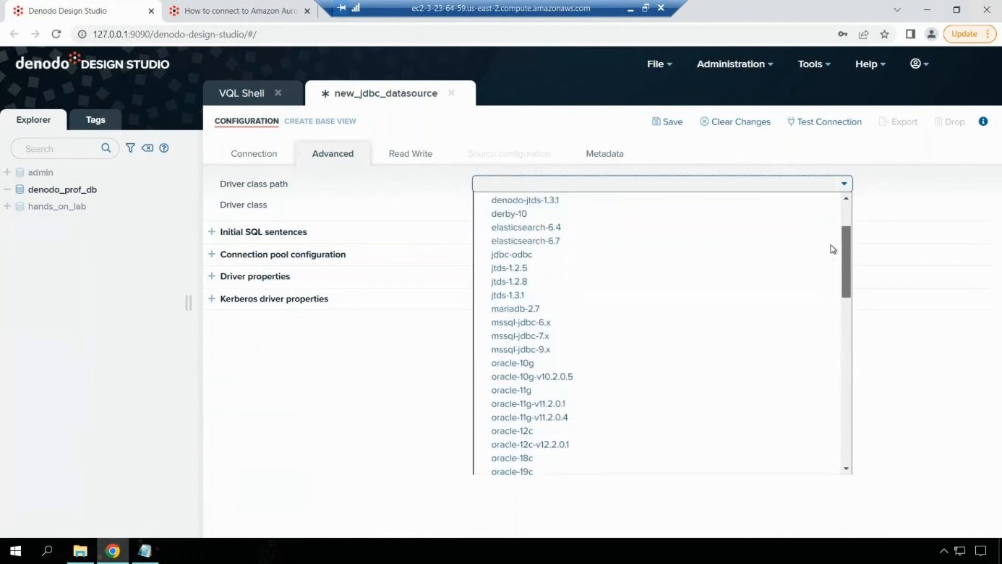
{"action": "left_click_drag", "start_coordinate": [837, 286], "coordinate": [845, 434]}
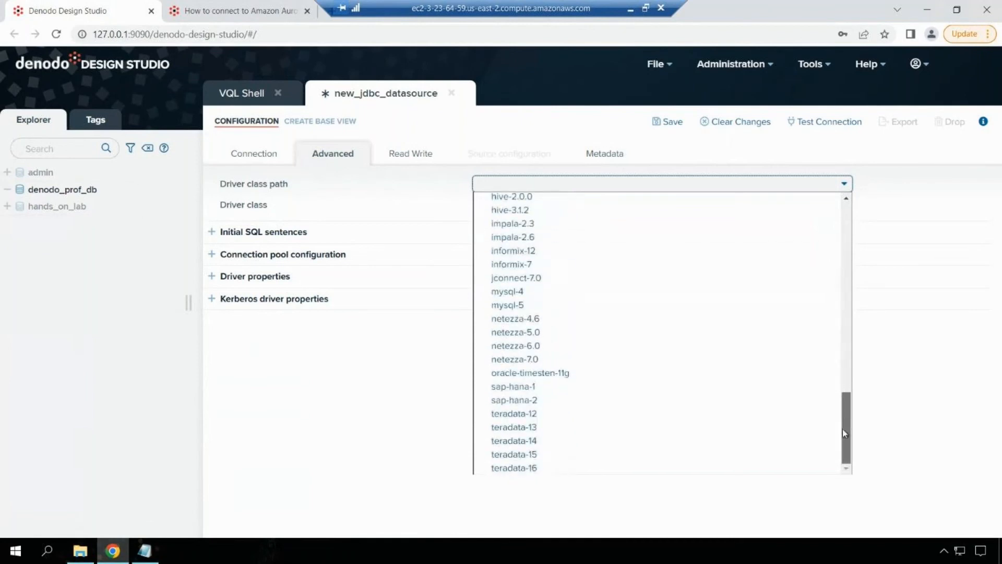
{"action": "left_click", "coordinate": [540, 307]}
- Copy com.mysql.jdbc.Driver from the notes and paste it as the driver class
{"action": "left_click", "coordinate": [524, 205]}
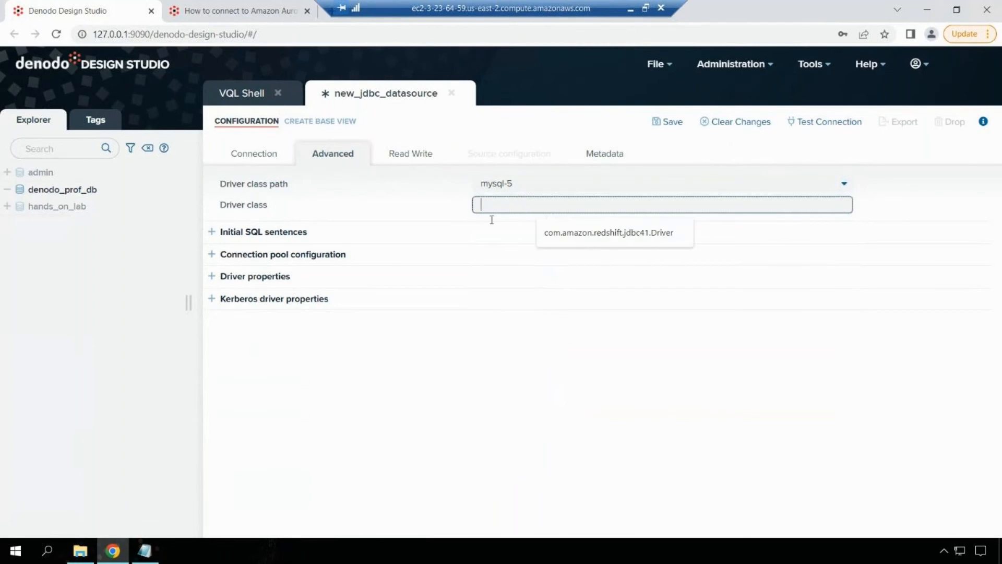
{"action": "left_click", "coordinate": [145, 551]}
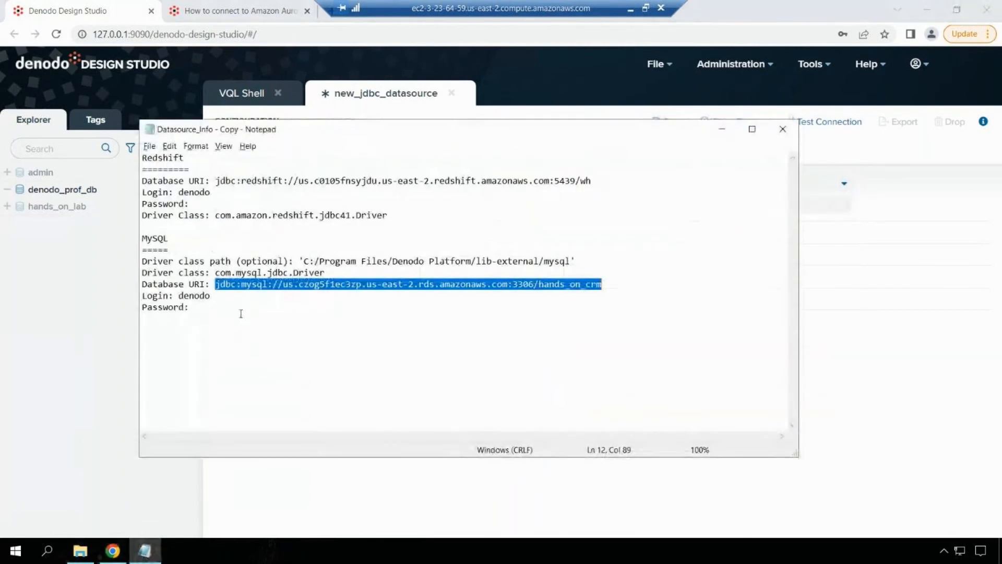
{"action": "left_click_drag", "start_coordinate": [215, 273], "coordinate": [352, 273]}
{"action": "key", "text": "ctrl+c"}
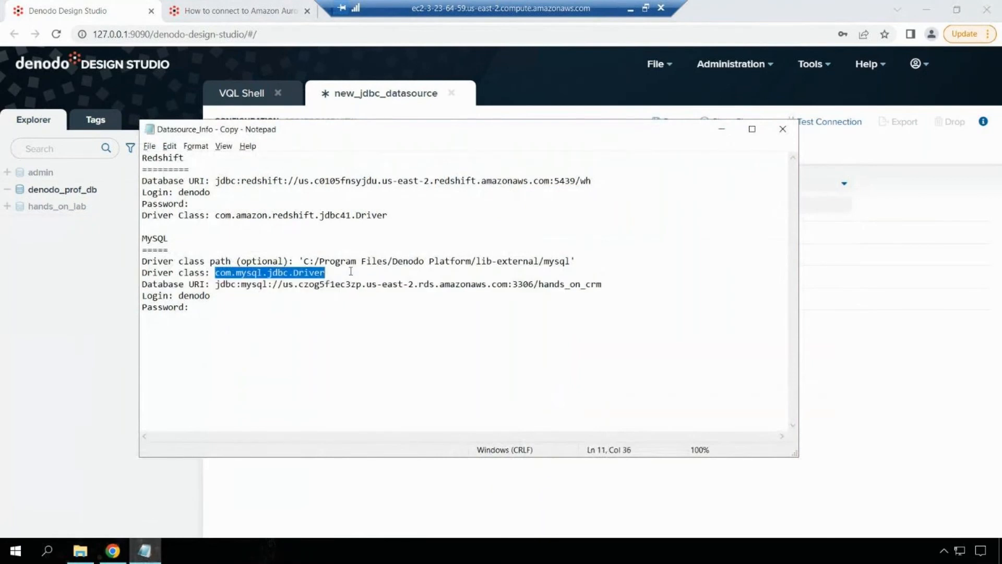
{"action": "key", "text": "alt+Tab"}
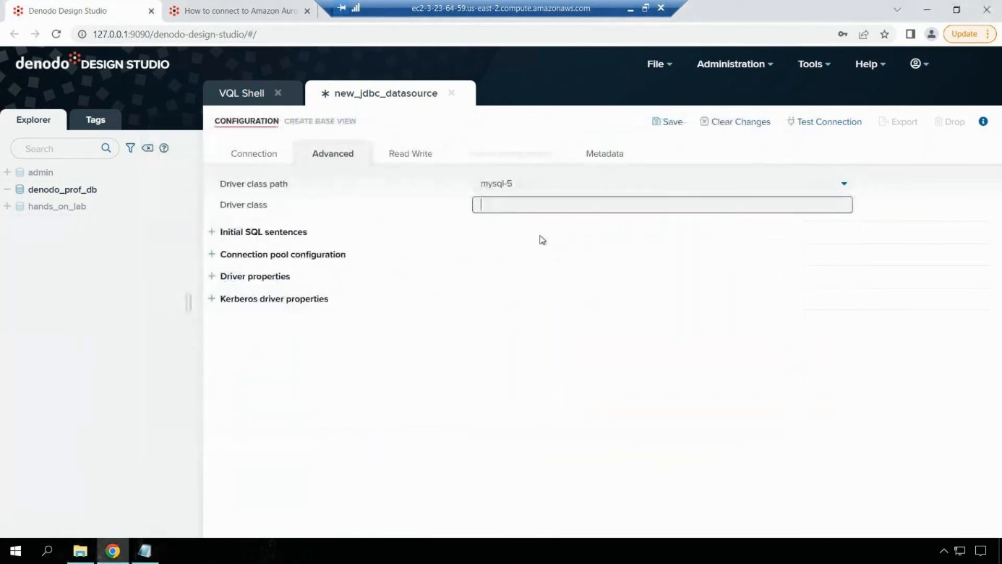
{"action": "left_click", "coordinate": [506, 204]}
{"action": "key", "text": "ctrl+v"}
{"action": "left_click", "coordinate": [520, 353]}
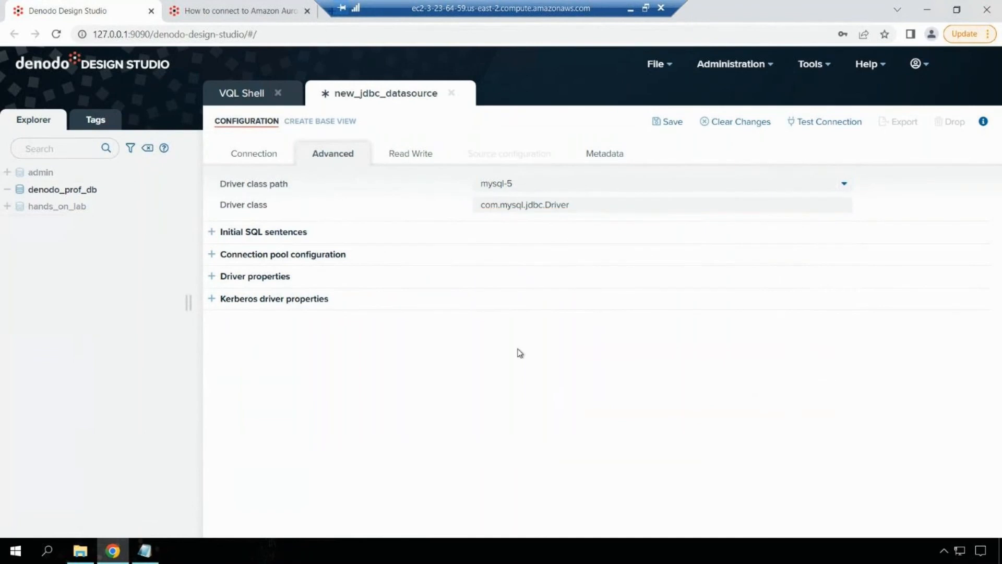
- Test the connection successfully against MySQL 5.7.33, then save ds_test_mysql
{"action": "left_click", "coordinate": [825, 123]}
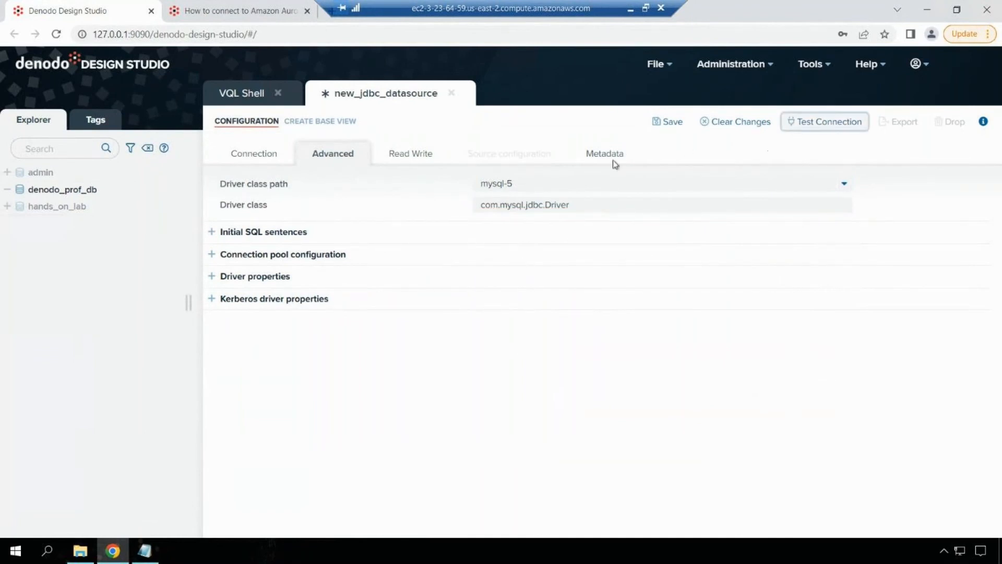
{"action": "left_click", "coordinate": [242, 156]}
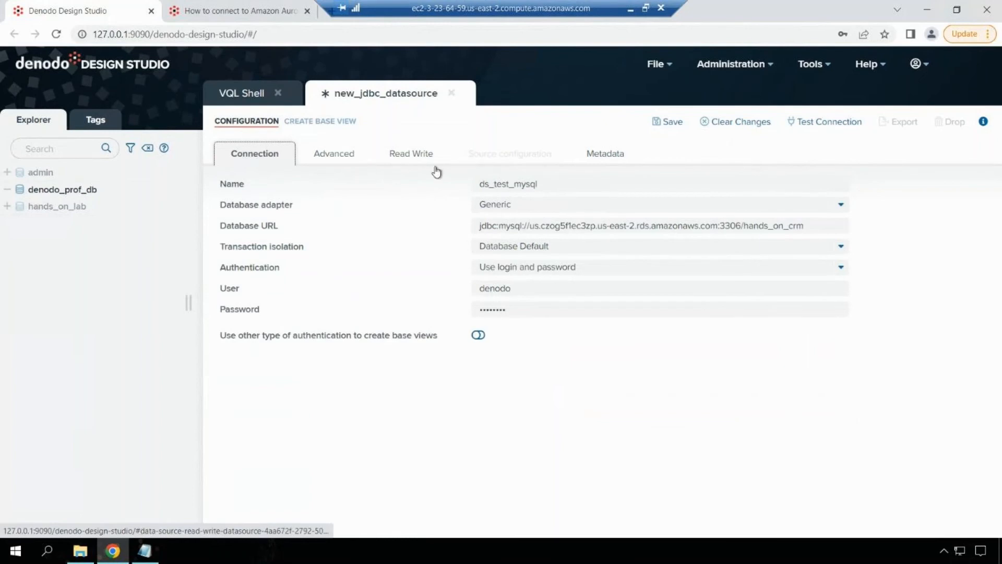
{"action": "left_click", "coordinate": [829, 128]}
{"action": "left_click", "coordinate": [829, 129]}
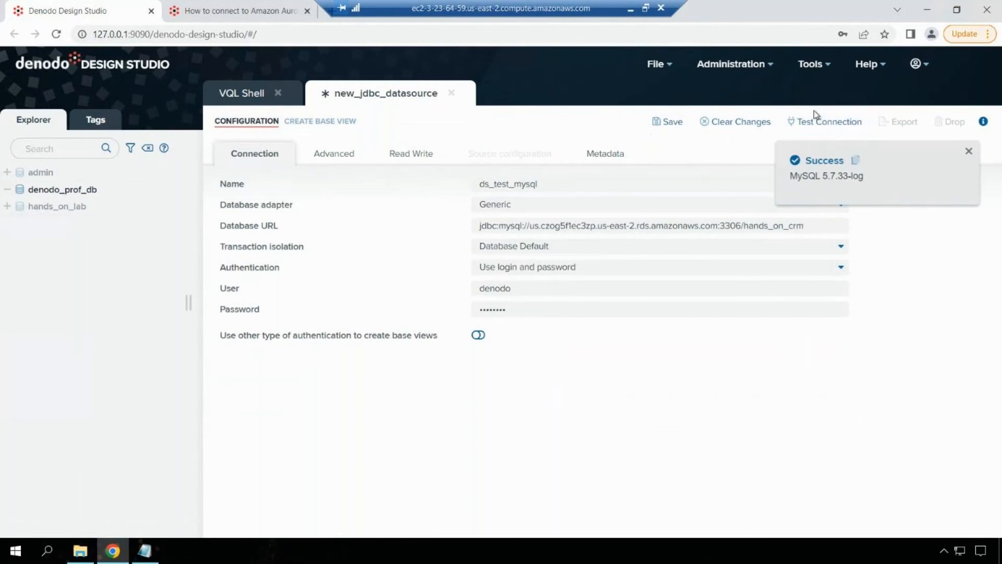
{"action": "left_click", "coordinate": [673, 122]}
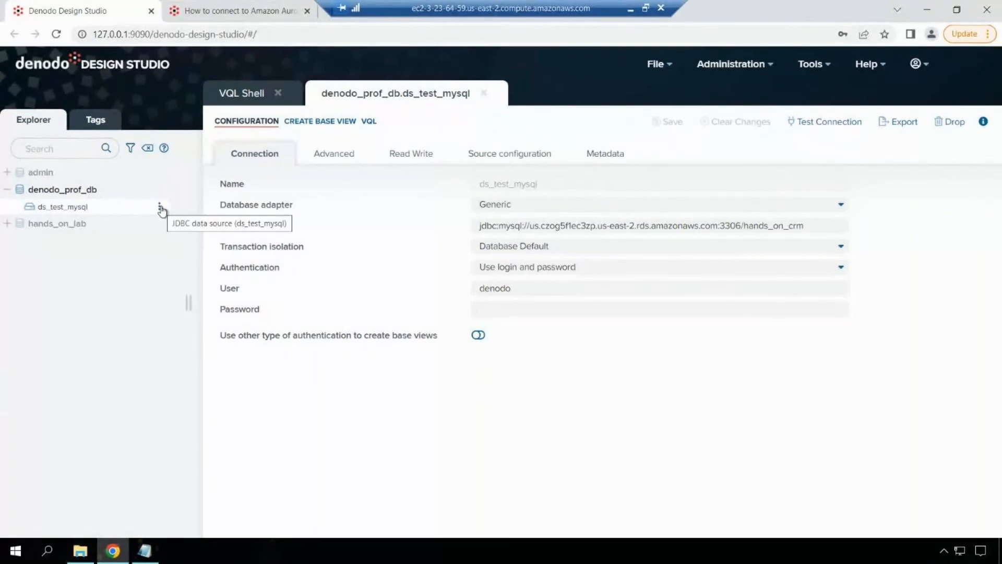
- Create base views for hands_on_crm's customer, nation and region tables, then open customer
{"action": "left_click", "coordinate": [161, 208]}
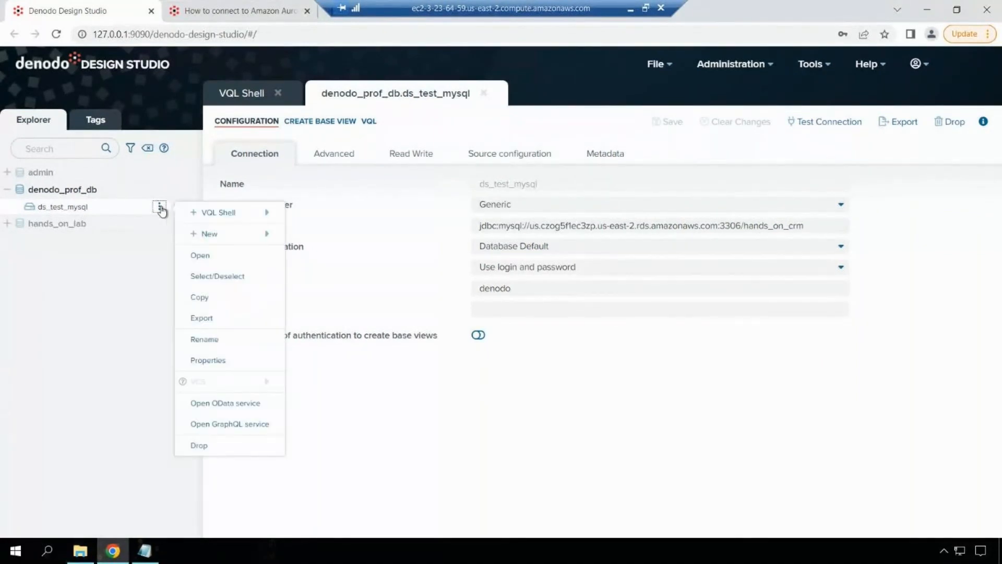
{"action": "left_click", "coordinate": [344, 123]}
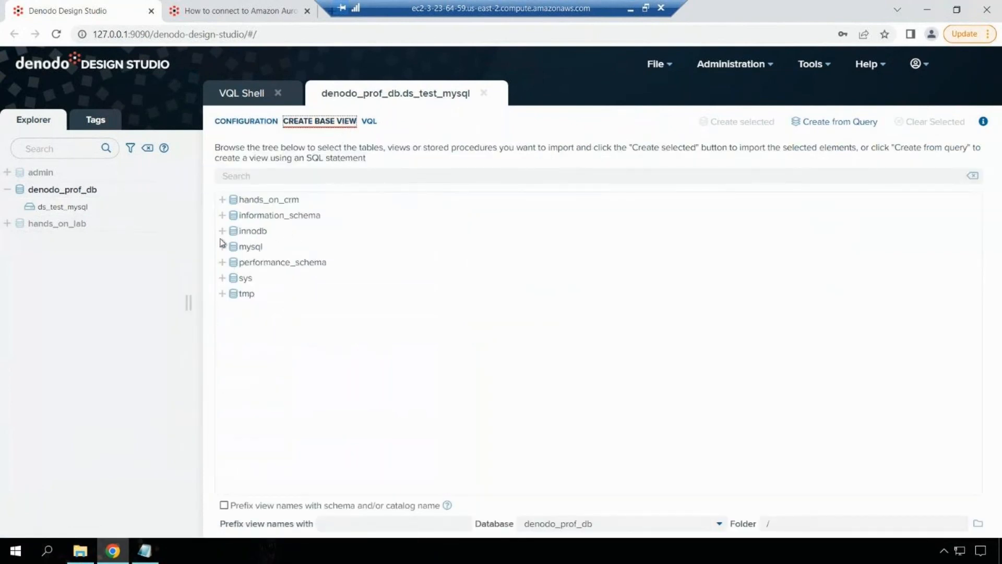
{"action": "left_click", "coordinate": [222, 199]}
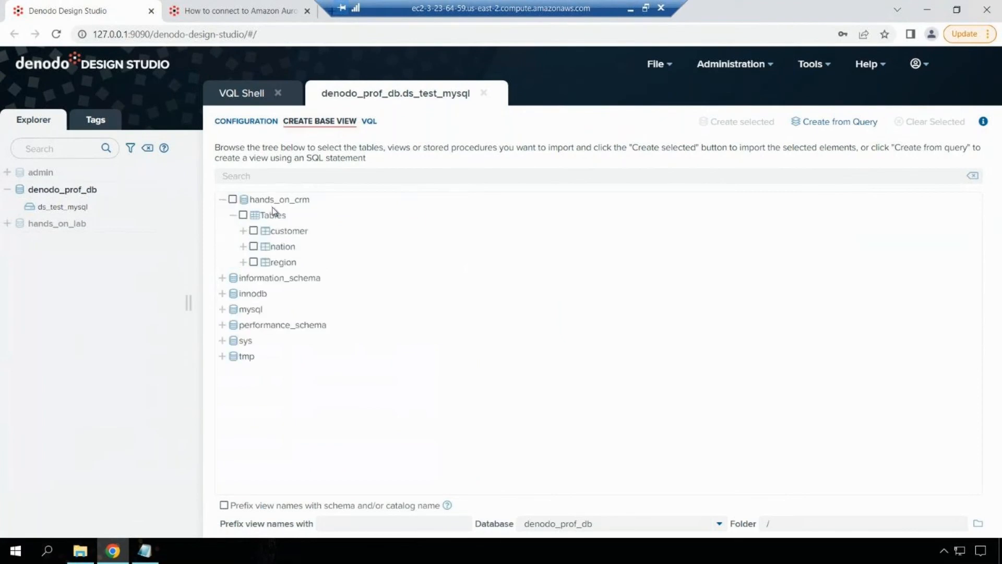
{"action": "left_click", "coordinate": [254, 230]}
{"action": "left_click", "coordinate": [253, 246]}
{"action": "left_click", "coordinate": [254, 262]}
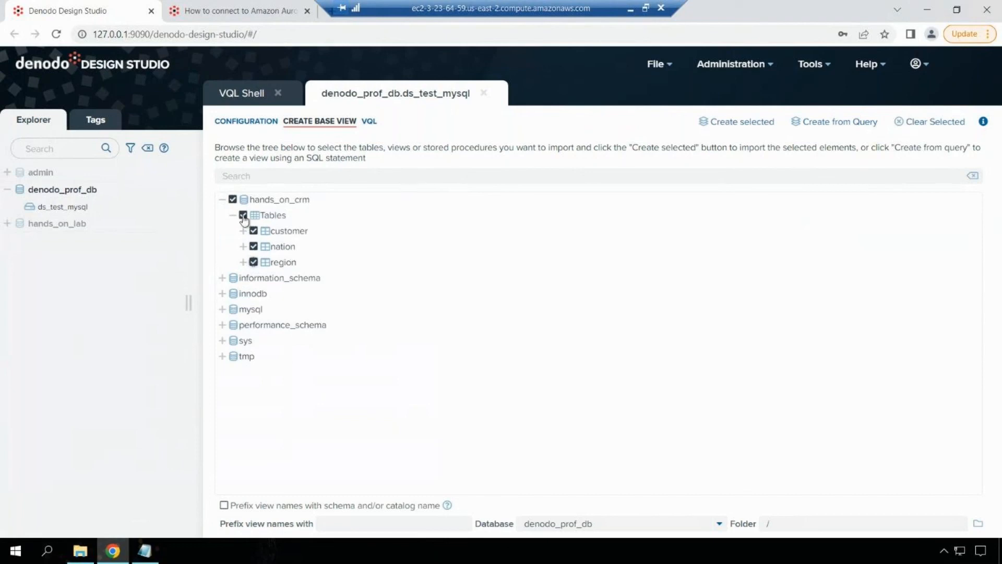
{"action": "left_click", "coordinate": [713, 122]}
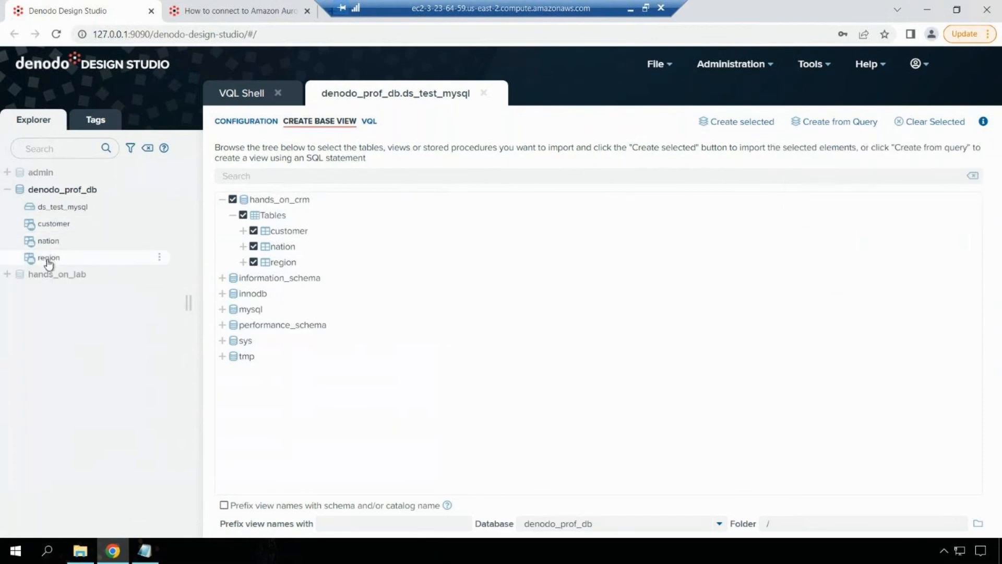
{"action": "left_click", "coordinate": [55, 226]}
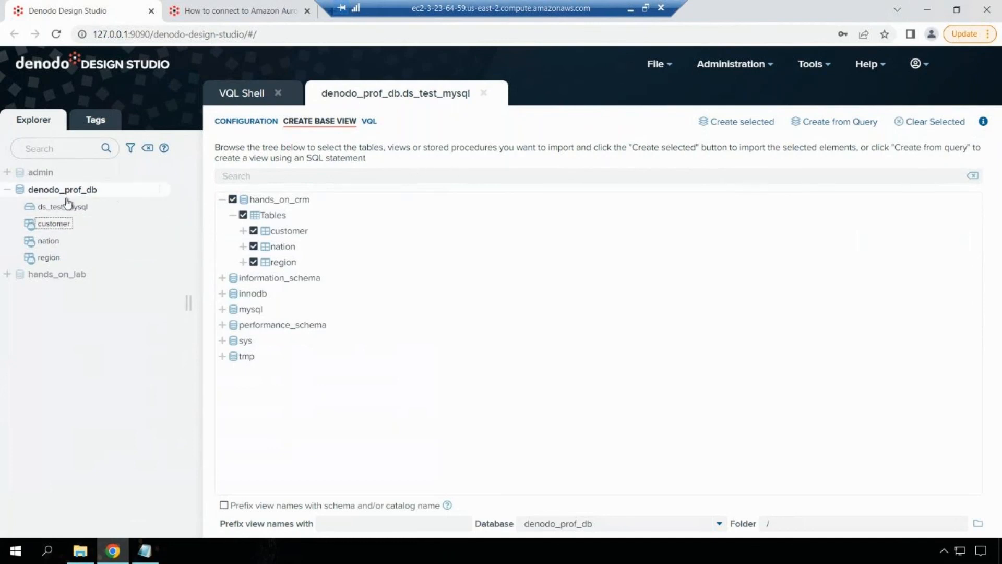
{"action": "double_click", "coordinate": [52, 225]}
- Execute the customer query to get 150 rows, then go to the Amazon Aurora article
{"action": "left_click", "coordinate": [555, 127]}
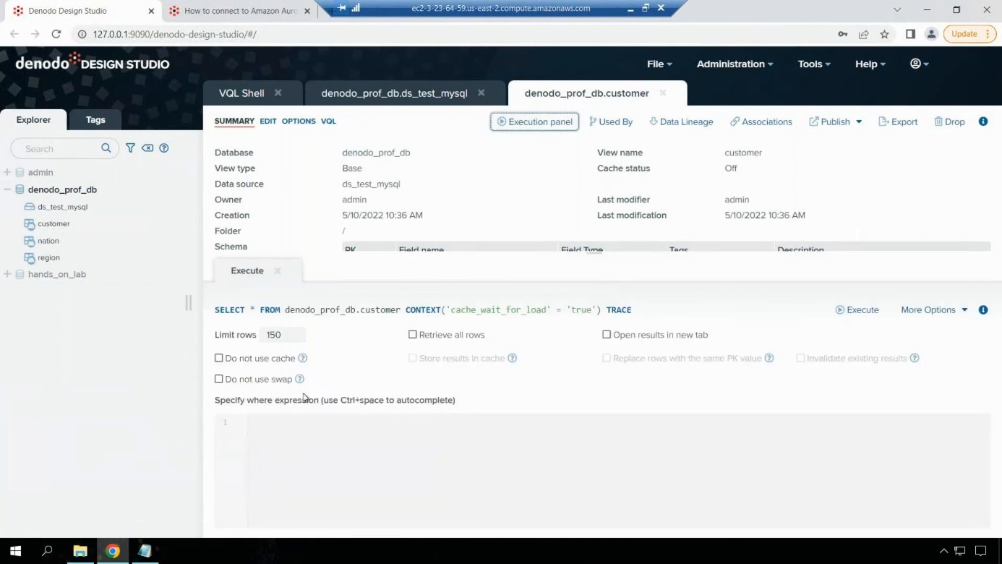
{"action": "left_click", "coordinate": [872, 312]}
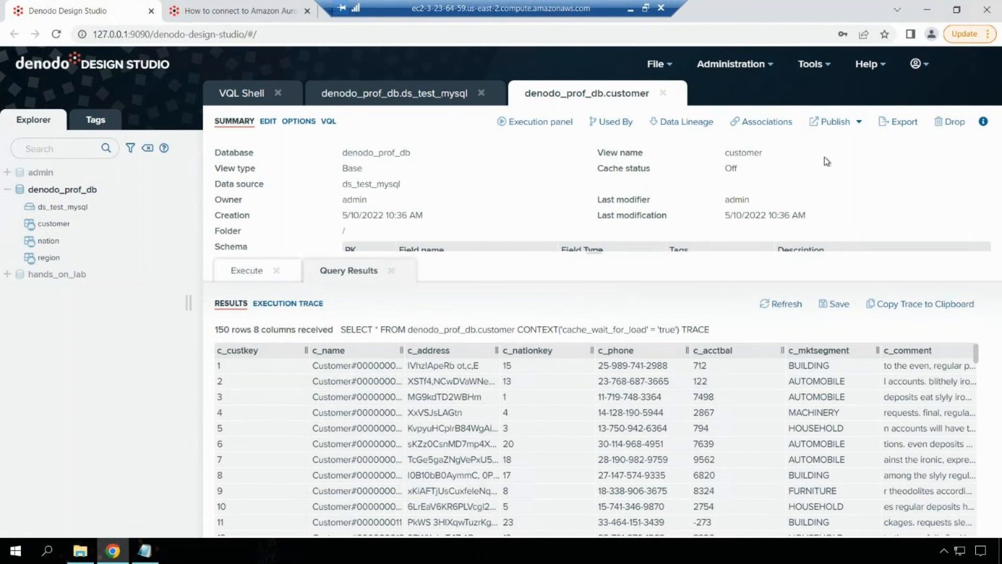
{"action": "left_click", "coordinate": [204, 12]}
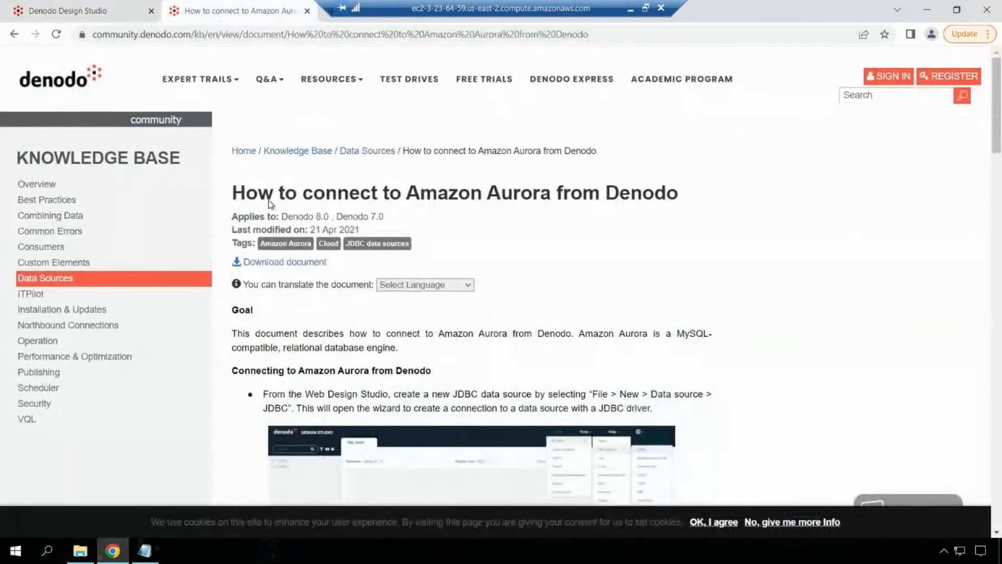